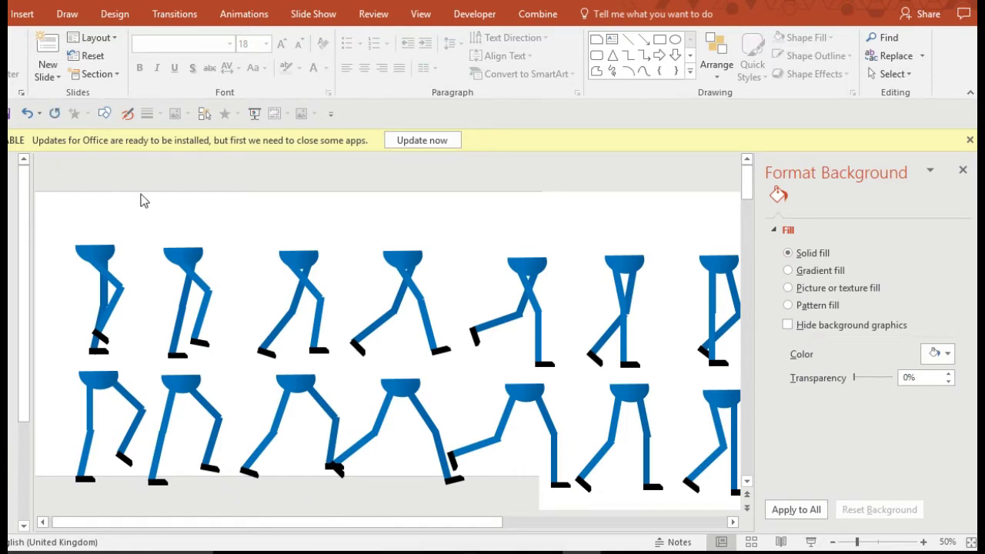
# - Select all the shapes of a leg pose and group them into one object
pyautogui.moveTo(146, 200); pyautogui.dragTo(54, 375)
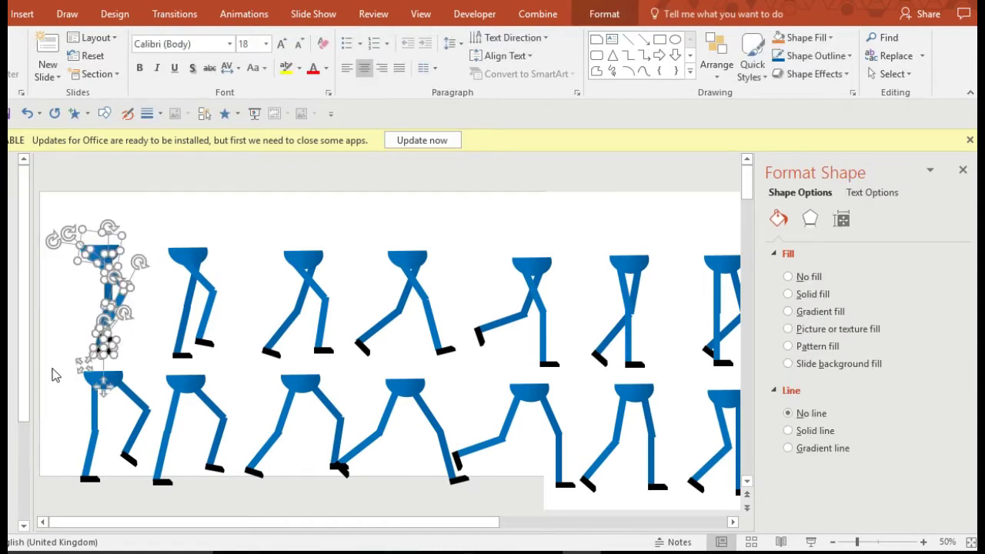
pyautogui.hotkey('ctrl', 'z')
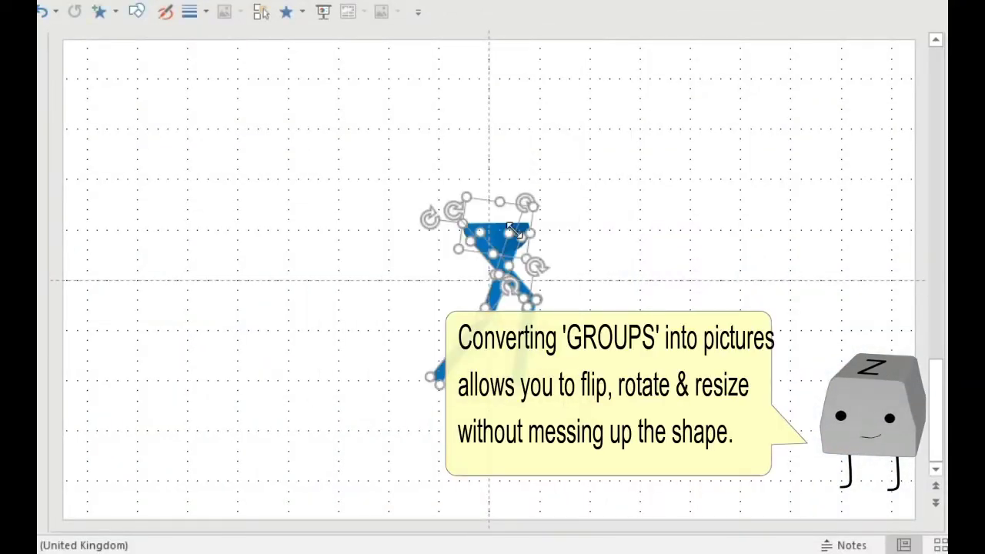
pyautogui.rightClick(513, 230)
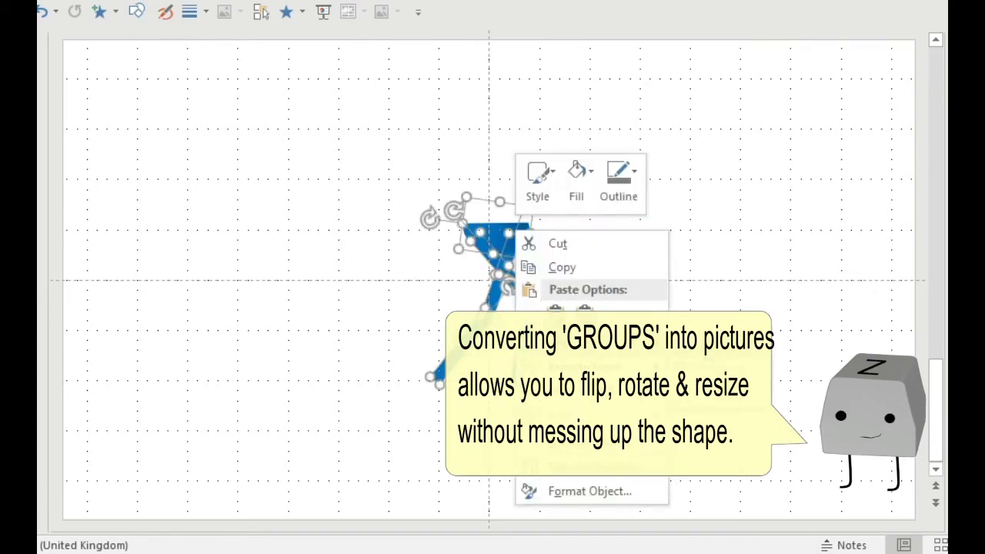
pyautogui.click(585, 310)
pyautogui.click(579, 306)
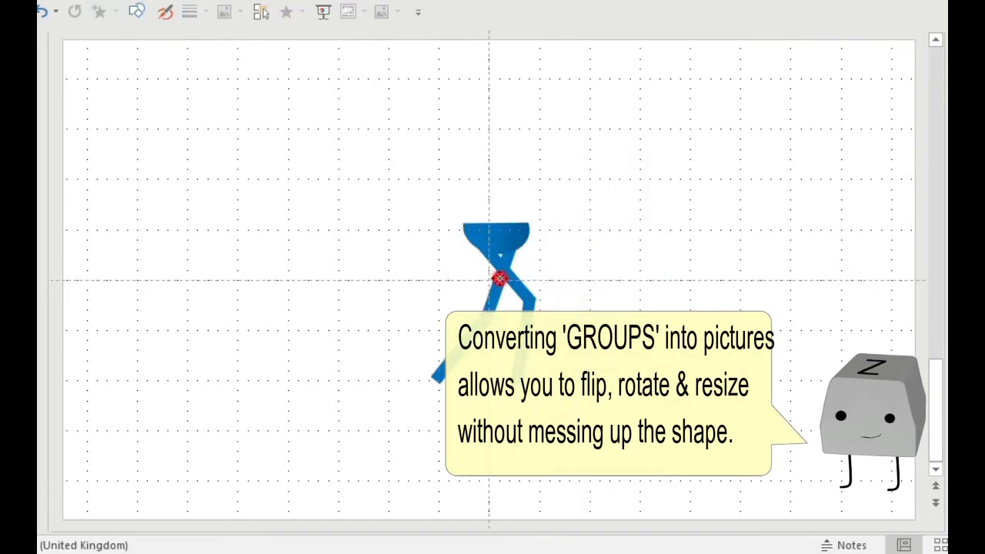
# - Try stretching the grouped leg pose wider and taller, and undo the resizing
pyautogui.click(499, 278)
pyautogui.moveTo(536, 194); pyautogui.dragTo(569, 176)
pyautogui.moveTo(618, 287); pyautogui.dragTo(681, 288)
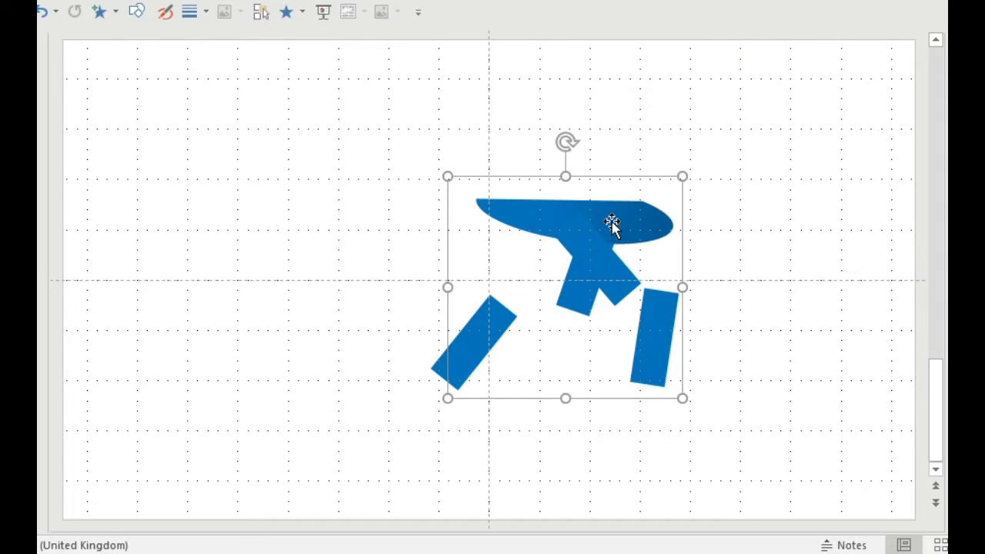
pyautogui.hotkey('ctrl', 'z')
pyautogui.hotkey('ctrl', 'z')
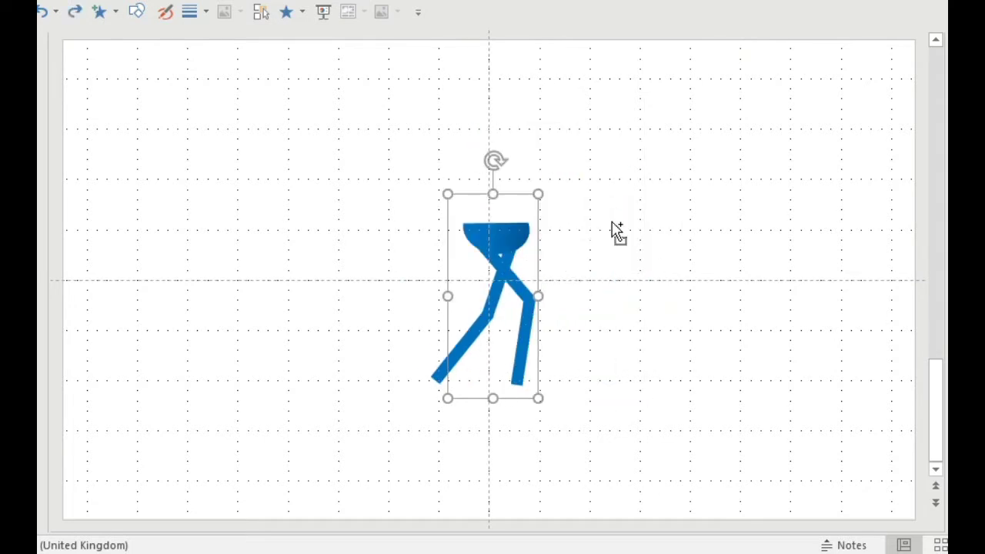
# - Copy the grouped leg pose and paste it onto the slide as a picture
pyautogui.rightClick(517, 239)
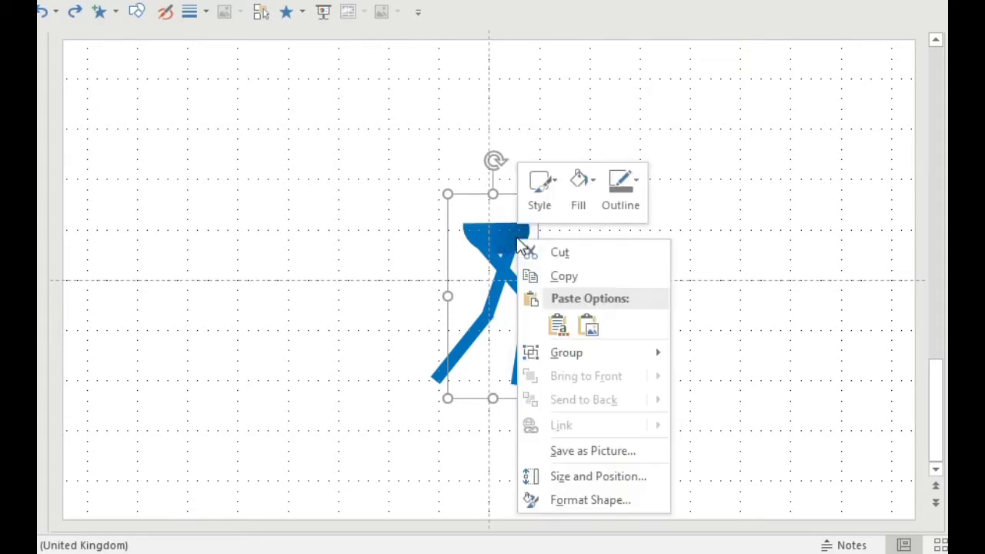
pyautogui.click(567, 275)
pyautogui.rightClick(599, 253)
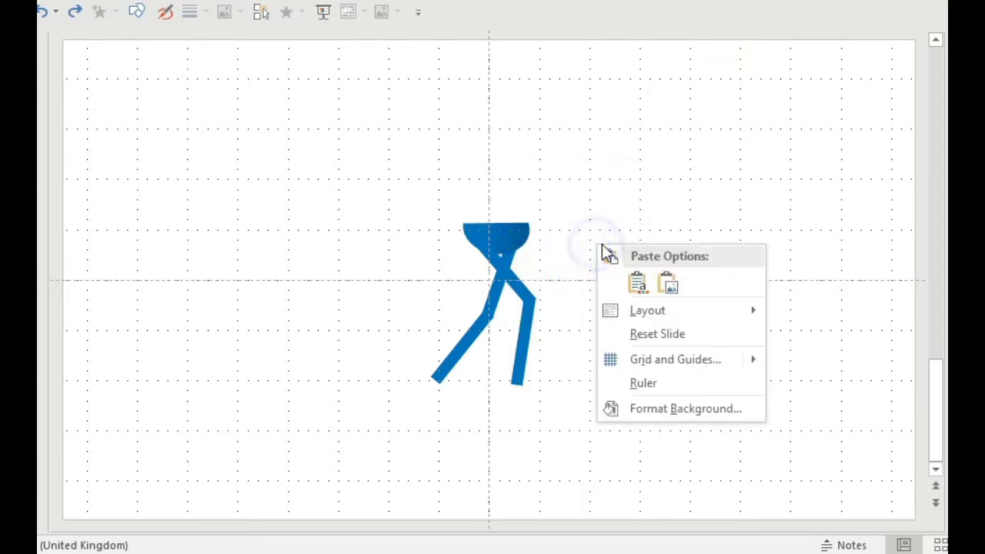
pyautogui.click(666, 286)
pyautogui.click(666, 286)
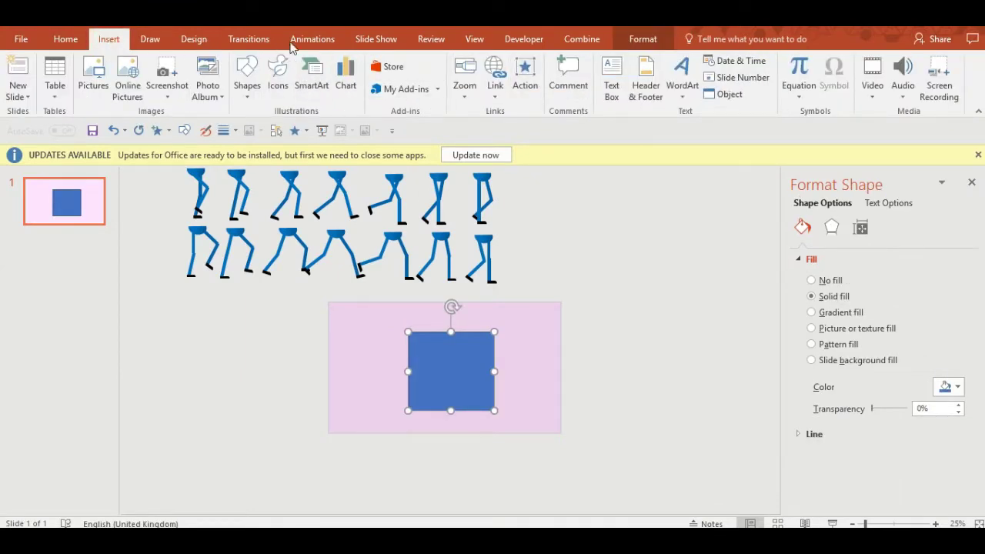
# - Display the gridlines and guides on the slide
pyautogui.click(474, 38)
pyautogui.click(282, 60)
pyautogui.click(281, 94)
pyautogui.click(283, 61)
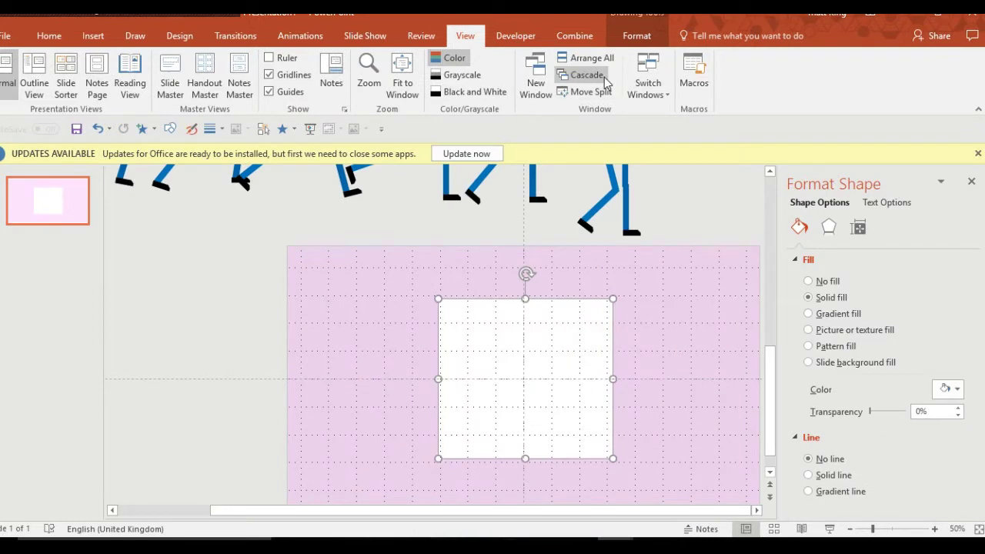
# - Send the white square in the middle of the slide to the back and deselect it
pyautogui.click(637, 36)
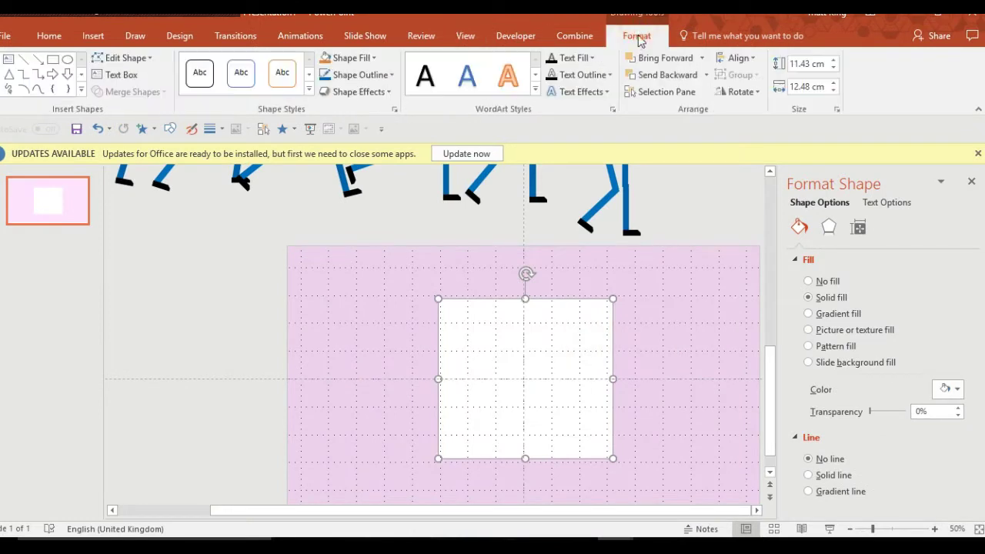
pyautogui.click(705, 75)
pyautogui.click(703, 110)
pyautogui.click(654, 197)
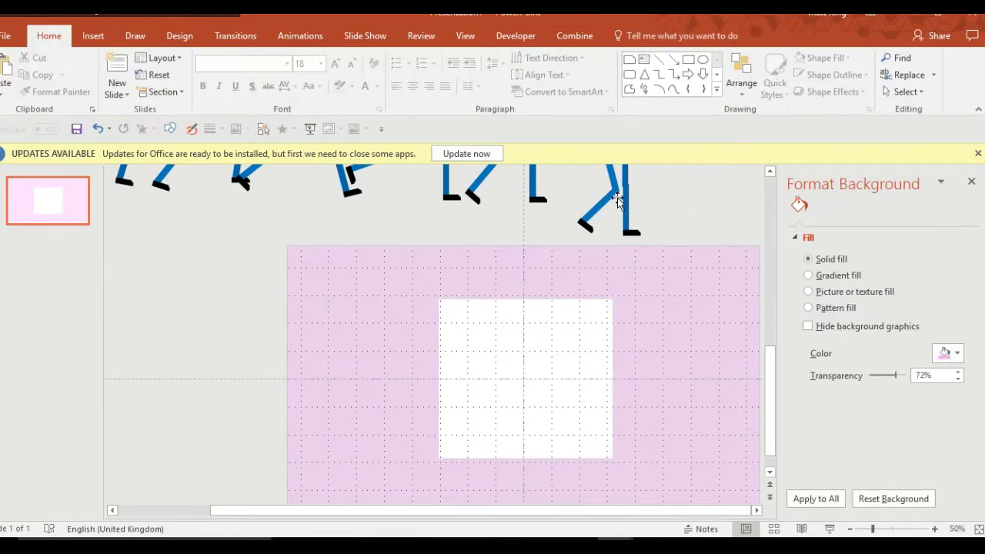
# - Centre the last leg pose on the white square, paste a copy of both as a picture, and move the picture left of the slide
pyautogui.moveTo(621, 202); pyautogui.dragTo(534, 385)
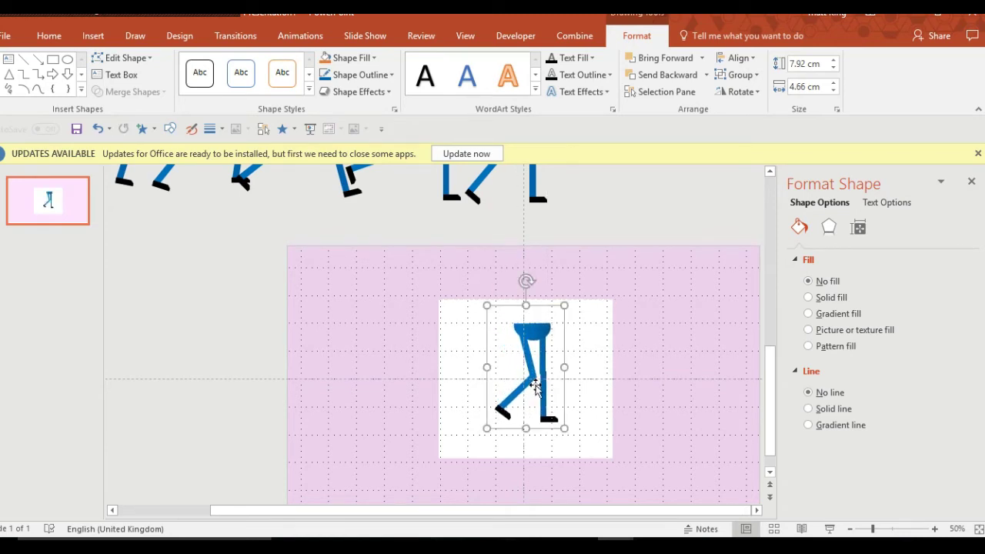
pyautogui.keyDown('shift'); pyautogui.click(474, 396); pyautogui.keyUp('shift')
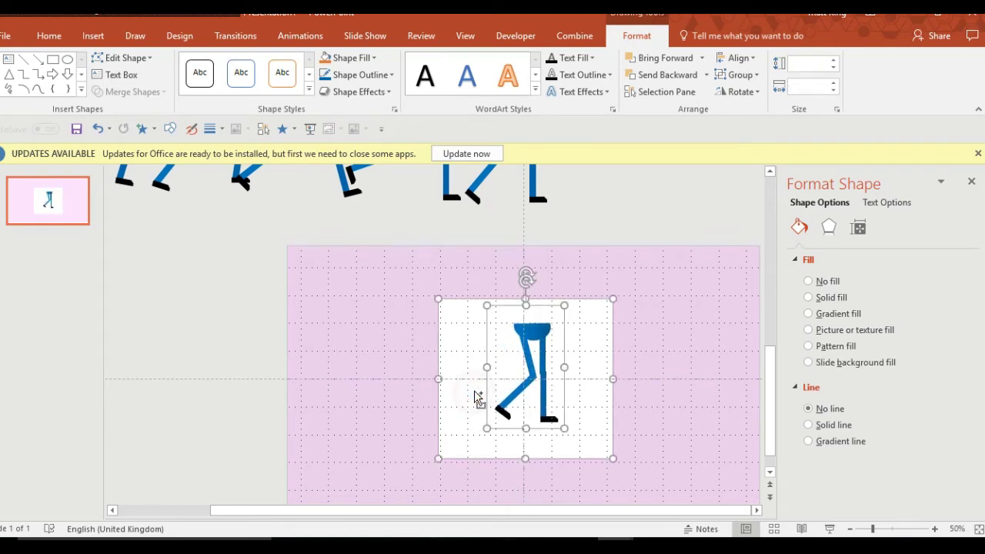
pyautogui.rightClick(475, 395)
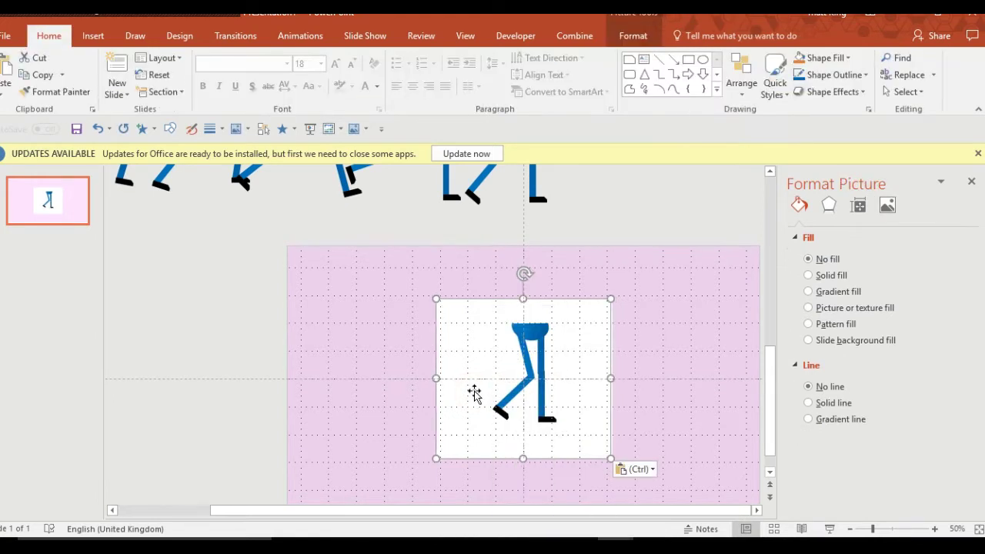
pyautogui.moveTo(473, 395); pyautogui.dragTo(151, 378)
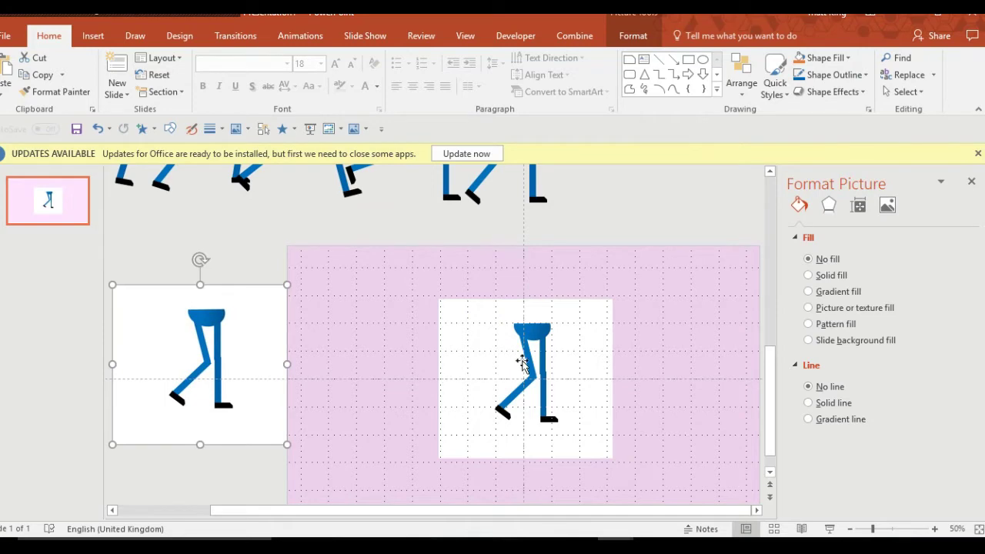
# - Swap the sixth lower-row pose onto the white square and stack a picture copy of both on the first picture
pyautogui.keyDown('ctrl'); pyautogui.scroll(-3, 527, 330); pyautogui.keyUp('ctrl')
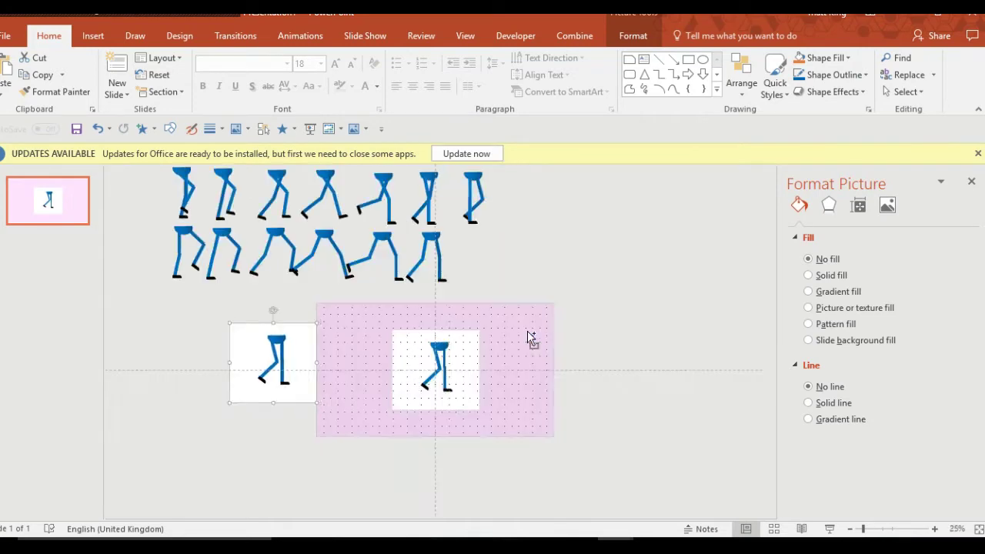
pyautogui.moveTo(444, 352); pyautogui.dragTo(441, 469)
pyautogui.click(528, 264)
pyautogui.moveTo(431, 235); pyautogui.dragTo(443, 348)
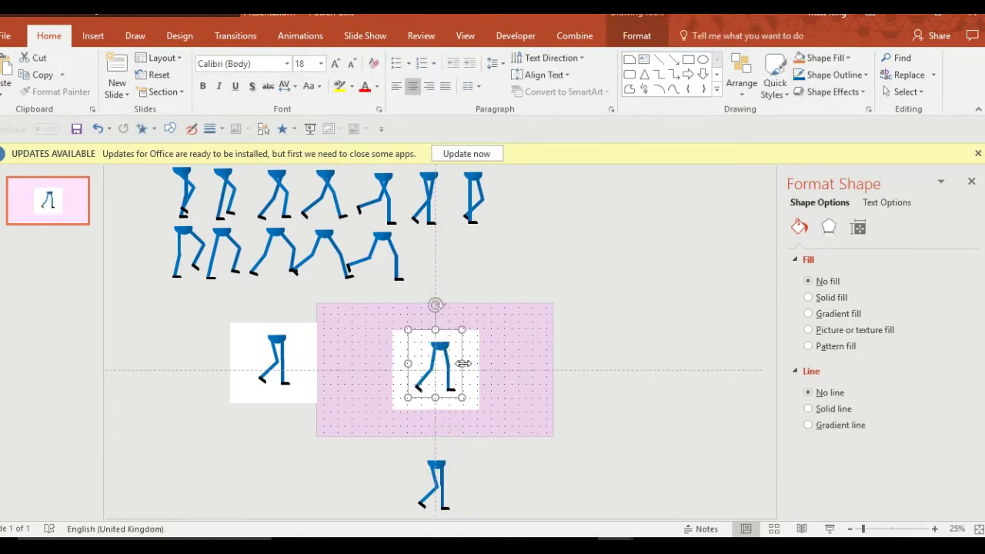
pyautogui.keyDown('shift'); pyautogui.click(406, 362); pyautogui.keyUp('shift')
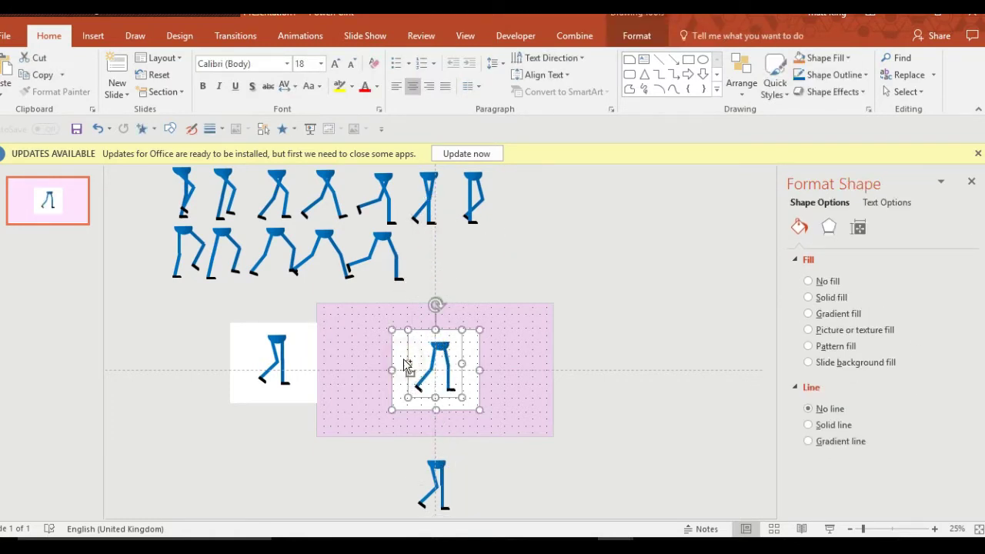
pyautogui.rightClick(405, 363)
pyautogui.click(459, 192)
pyautogui.moveTo(407, 360); pyautogui.dragTo(225, 363)
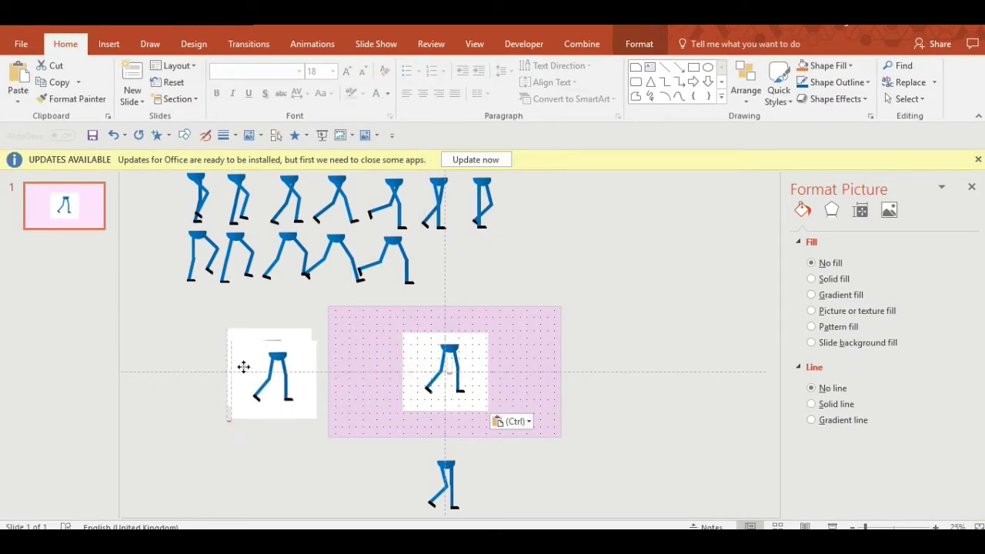
# - Swap the fifth lower-row pose onto the white square and paste a copy of both as a picture
pyautogui.moveTo(450, 353); pyautogui.dragTo(502, 470)
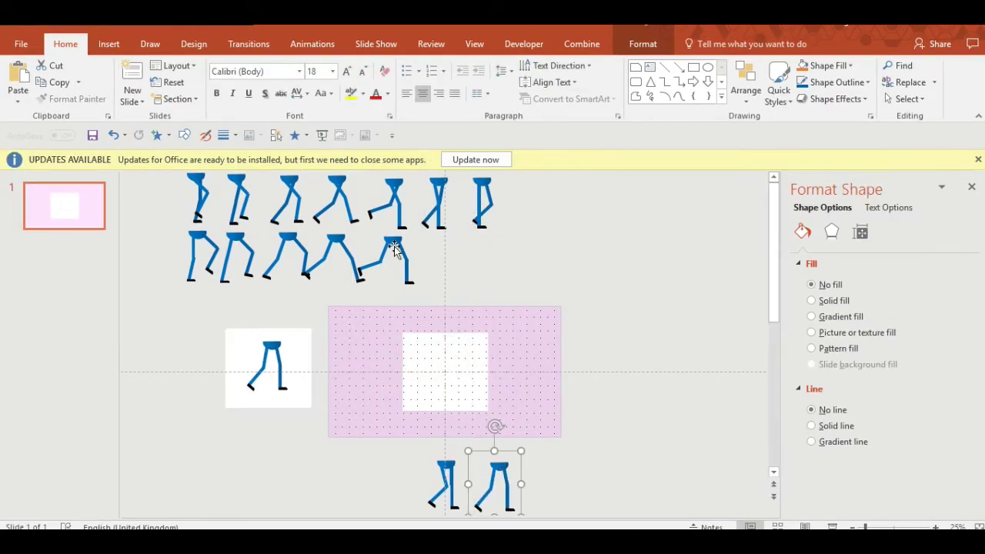
pyautogui.moveTo(399, 242); pyautogui.dragTo(306, 351)
pyautogui.keyDown('shift'); pyautogui.click(483, 357); pyautogui.keyUp('shift')
pyautogui.hotkey('ctrl', 'c')
pyautogui.rightClick(481, 355)
pyautogui.press('u')
# - Swap the fourth lower-row pose onto the white square and add a picture copy of both to the stack left of the slide
pyautogui.moveTo(449, 354); pyautogui.dragTo(564, 471)
pyautogui.moveTo(335, 235); pyautogui.dragTo(449, 350)
pyautogui.keyDown('shift'); pyautogui.click(461, 406); pyautogui.keyUp('shift')
pyautogui.hotkey('ctrl', 'c')
pyautogui.rightClick(462, 406)
pyautogui.press('u')
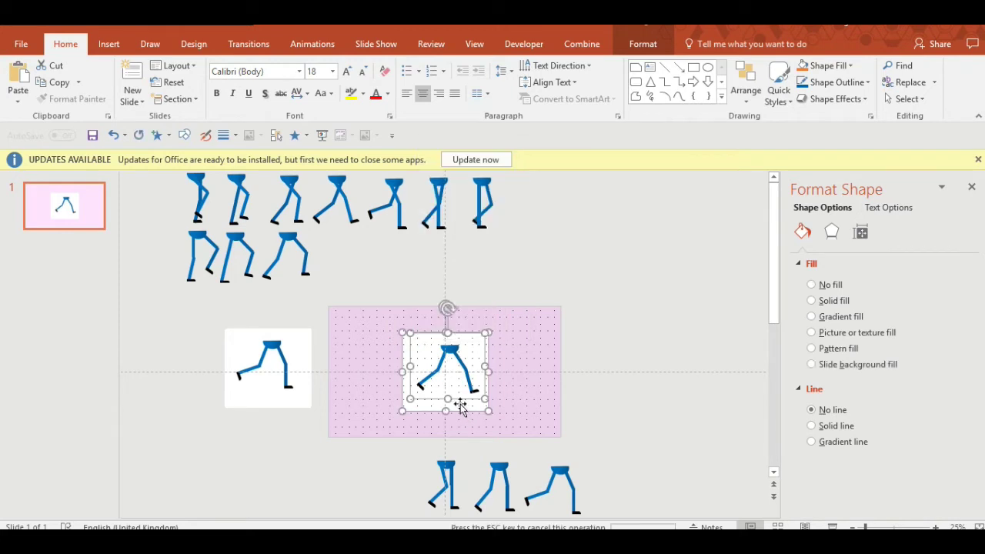
pyautogui.moveTo(457, 402); pyautogui.dragTo(283, 398)
# - Run the third and second lower-row poses through the white square, pasting each with the square as a picture
pyautogui.moveTo(451, 356); pyautogui.dragTo(626, 477)
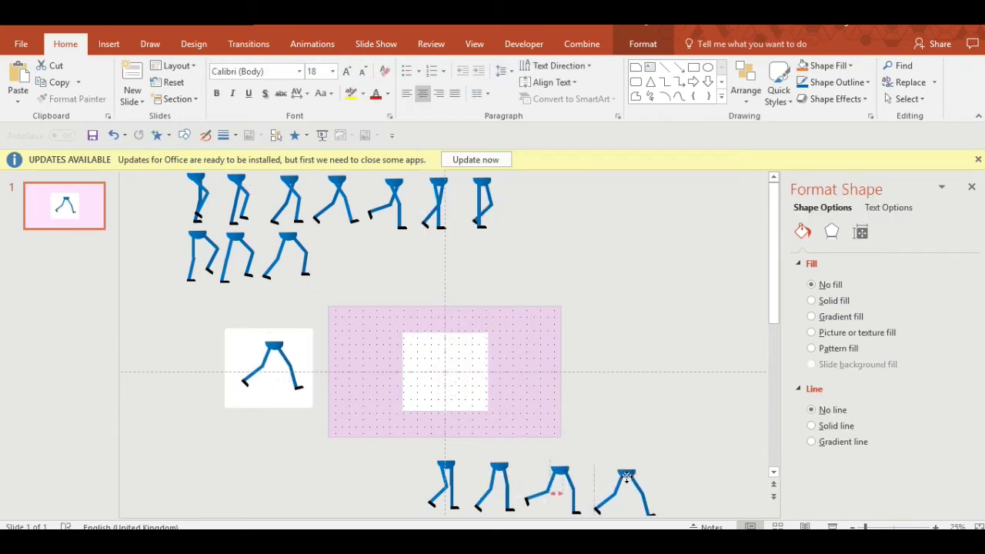
pyautogui.moveTo(284, 230); pyautogui.dragTo(659, 476)
pyautogui.moveTo(237, 254); pyautogui.dragTo(269, 361)
pyautogui.rightClick(446, 350)
pyautogui.press('u')
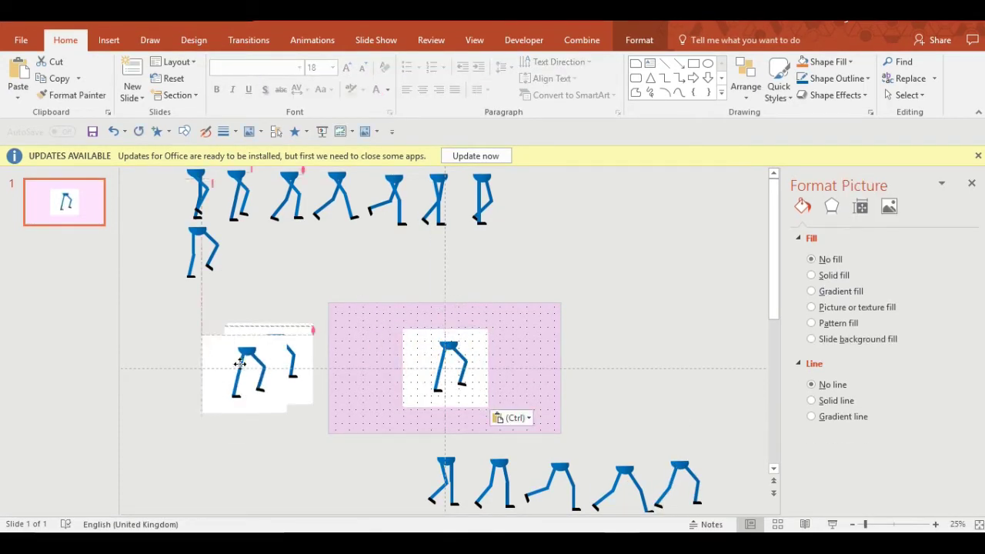
# - Swap the first lower-row pose onto the white square and add a picture copy of both to the stack
pyautogui.moveTo(443, 365); pyautogui.dragTo(692, 477)
pyautogui.moveTo(202, 252); pyautogui.dragTo(269, 363)
pyautogui.hotkey('ctrl', 'c')
pyautogui.rightClick(454, 385)
pyautogui.press('u')
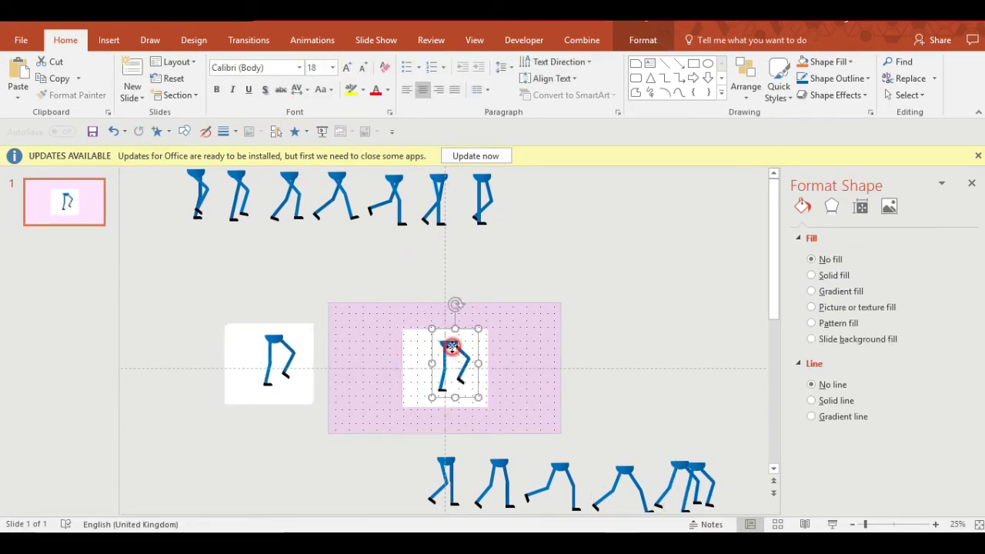
# - Convert the seventh and sixth upper-row poses into pictures with the white square, parking the used poses below the slide
pyautogui.moveTo(451, 350); pyautogui.dragTo(699, 469)
pyautogui.moveTo(482, 200); pyautogui.dragTo(696, 477)
pyautogui.click(270, 363)
pyautogui.moveTo(437, 198); pyautogui.dragTo(253, 352)
pyautogui.hotkey('ctrl', 'c')
pyautogui.rightClick(454, 385)
pyautogui.press('u')
# - Swap the fifth upper-row pose onto the white square and add a picture copy of both to the stack
pyautogui.moveTo(446, 361); pyautogui.dragTo(731, 481)
pyautogui.moveTo(394, 196); pyautogui.dragTo(269, 363)
pyautogui.hotkey('ctrl', 'c')
pyautogui.rightClick(454, 385)
pyautogui.press('u')
# - Swap the third upper-row pose onto the white square and add a picture copy of both to the stack
pyautogui.moveTo(447, 362); pyautogui.dragTo(739, 480)
pyautogui.moveTo(306, 183); pyautogui.dragTo(270, 363)
pyautogui.hotkey('ctrl', 'c')
pyautogui.rightClick(414, 354)
pyautogui.press('u')
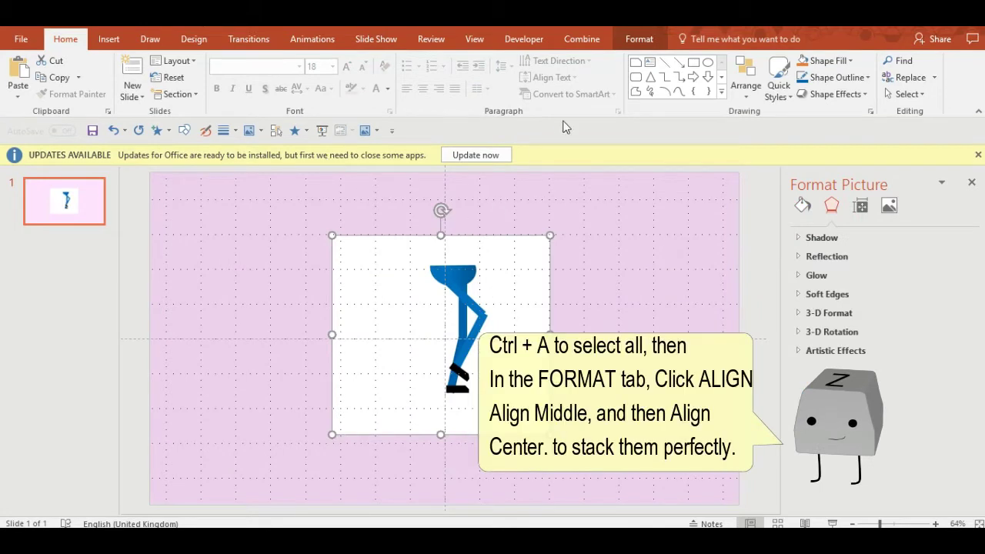
# - Close the picture formatting options and display the lists of slide objects and animations
pyautogui.click(971, 186)
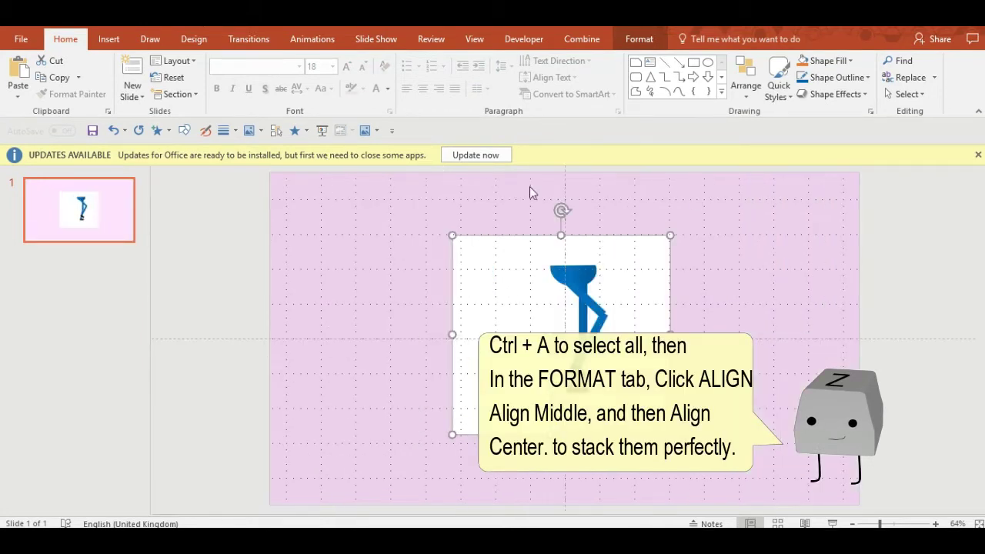
pyautogui.click(270, 134)
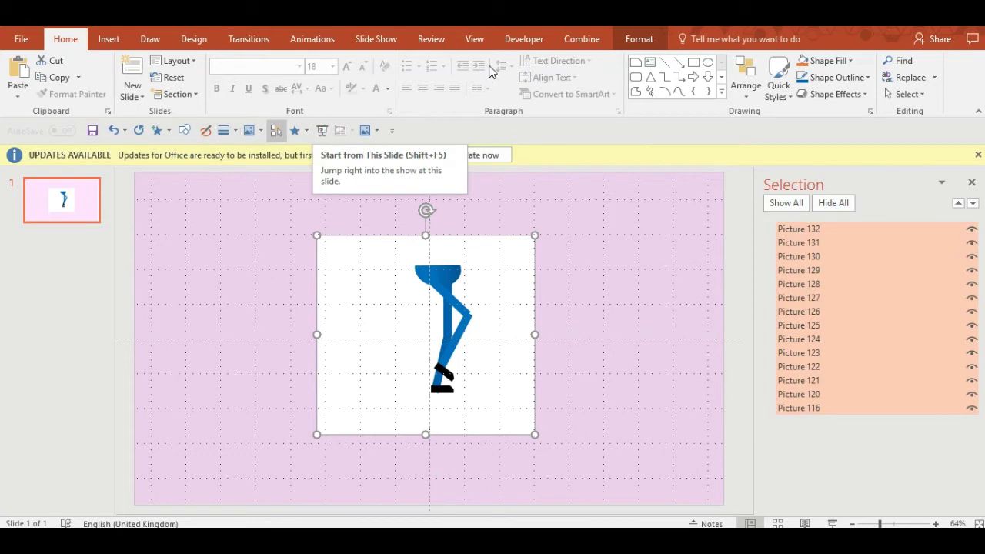
pyautogui.click(313, 38)
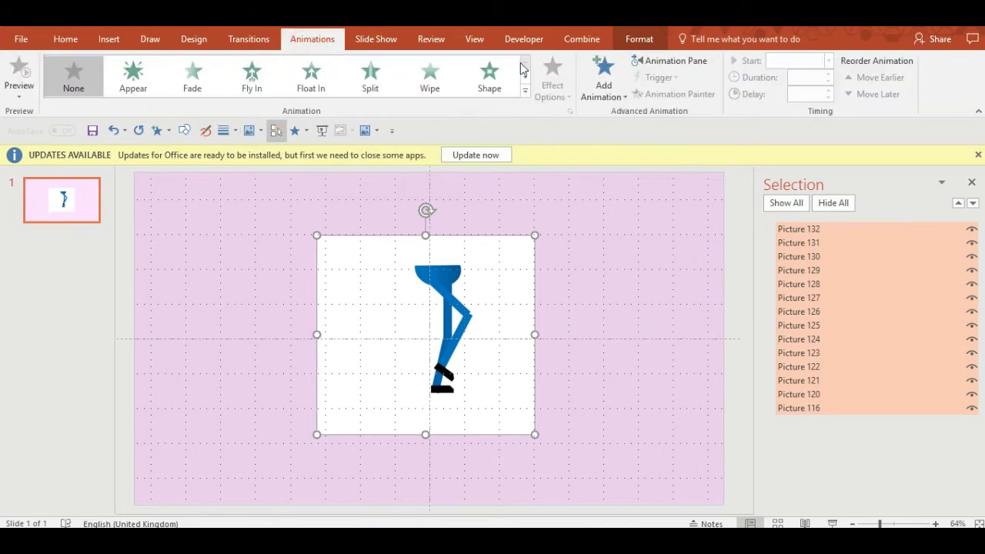
pyautogui.click(671, 61)
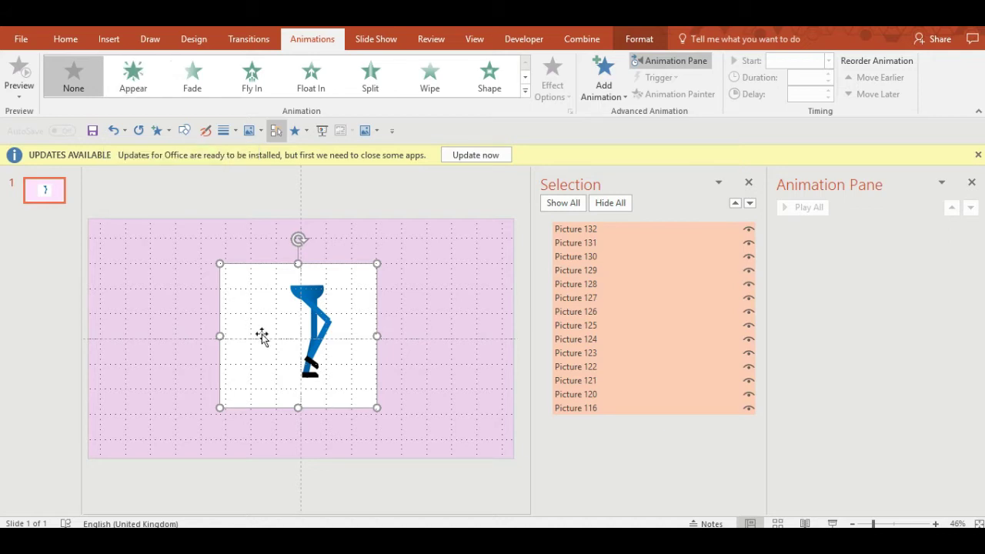
# - Apply the Appear animation to all the stacked pictures and set them to start After Previous
pyautogui.click(131, 80)
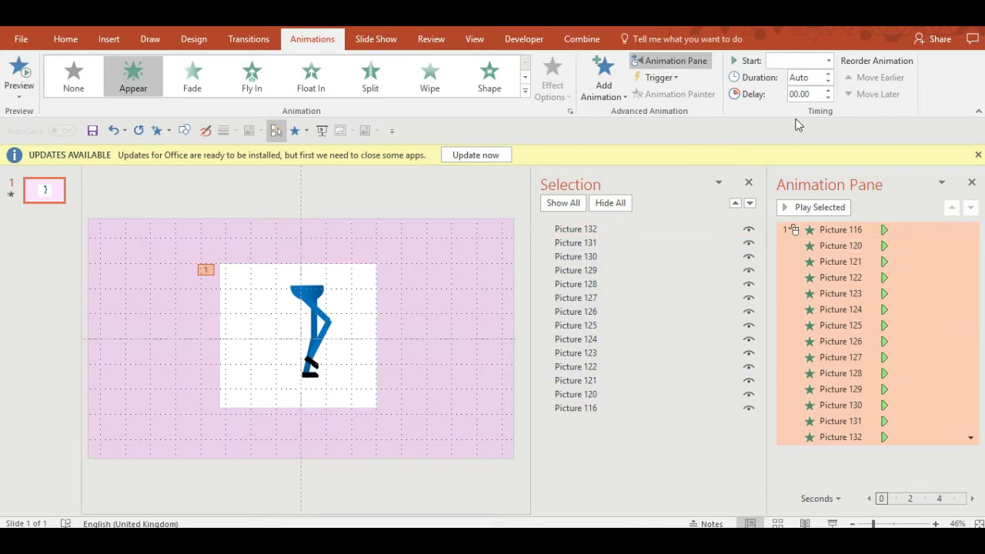
pyautogui.click(829, 61)
pyautogui.click(822, 106)
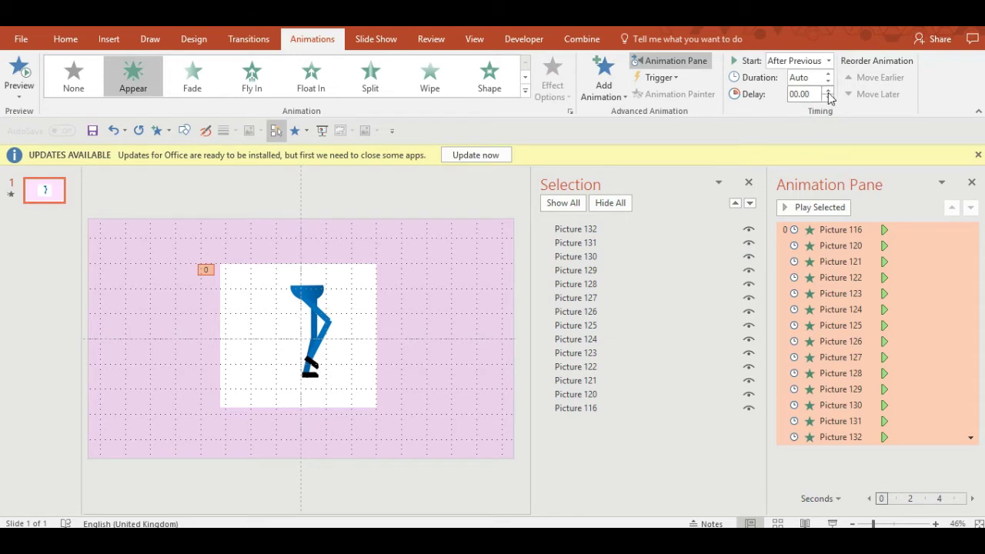
# - Set the delay of all the Appear animations to 0.10 seconds and preview the sequence
pyautogui.click(828, 91)
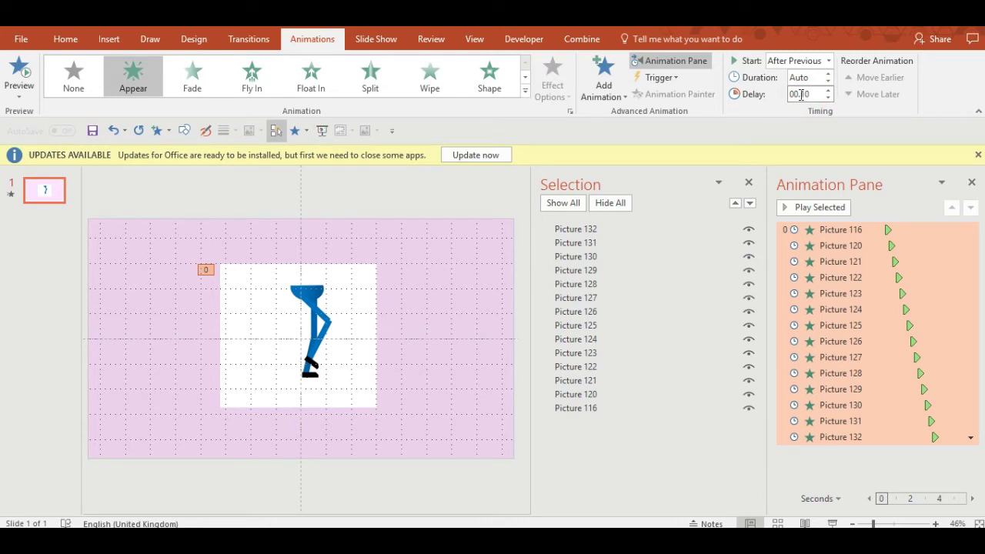
pyautogui.press('Return')
pyautogui.click(805, 209)
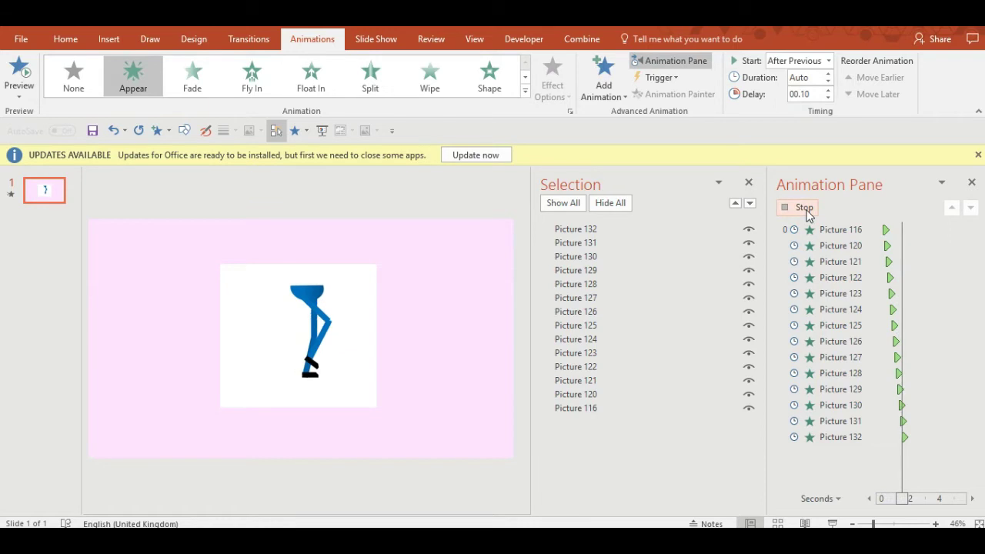
# - Reverse the animation order so the sequence runs from Picture 132 down to Picture 116
pyautogui.moveTo(831, 443); pyautogui.dragTo(831, 248)
pyautogui.moveTo(830, 440); pyautogui.dragTo(829, 260)
pyautogui.moveTo(829, 439); pyautogui.dragTo(829, 271)
pyautogui.moveTo(834, 437); pyautogui.dragTo(828, 342)
pyautogui.moveTo(831, 438); pyautogui.dragTo(831, 353)
pyautogui.moveTo(834, 439); pyautogui.dragTo(838, 369)
pyautogui.moveTo(835, 440); pyautogui.dragTo(831, 417)
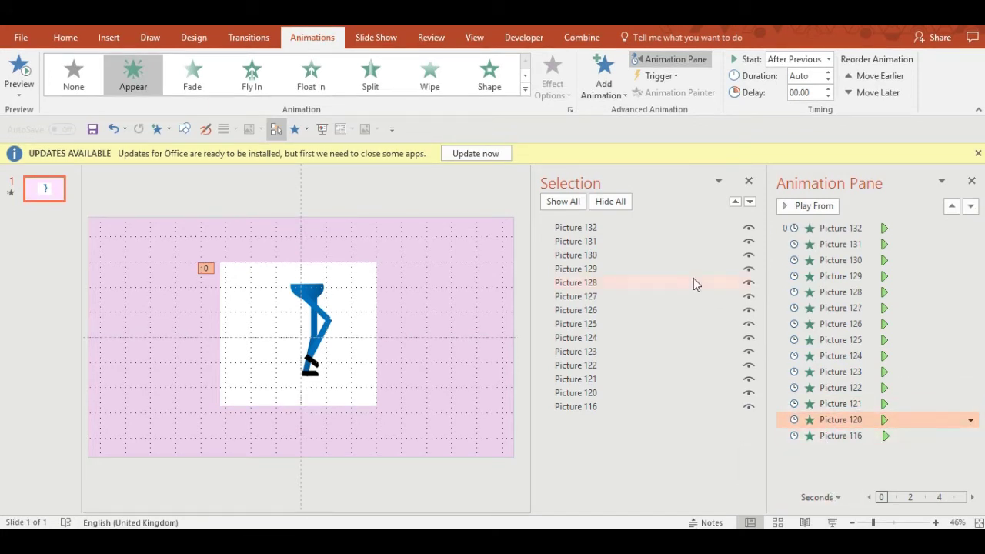
# - Reverse the stacking order of the pictures so Picture 116 is at the front and Picture 132 at the back
pyautogui.moveTo(648, 229); pyautogui.dragTo(666, 408)
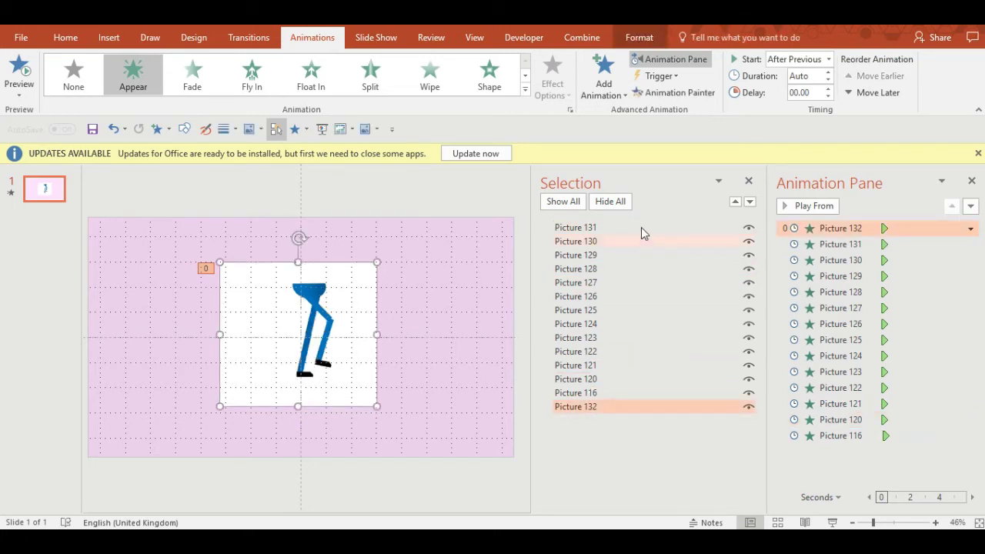
pyautogui.moveTo(641, 227); pyautogui.dragTo(644, 321)
pyautogui.moveTo(642, 382); pyautogui.dragTo(641, 402)
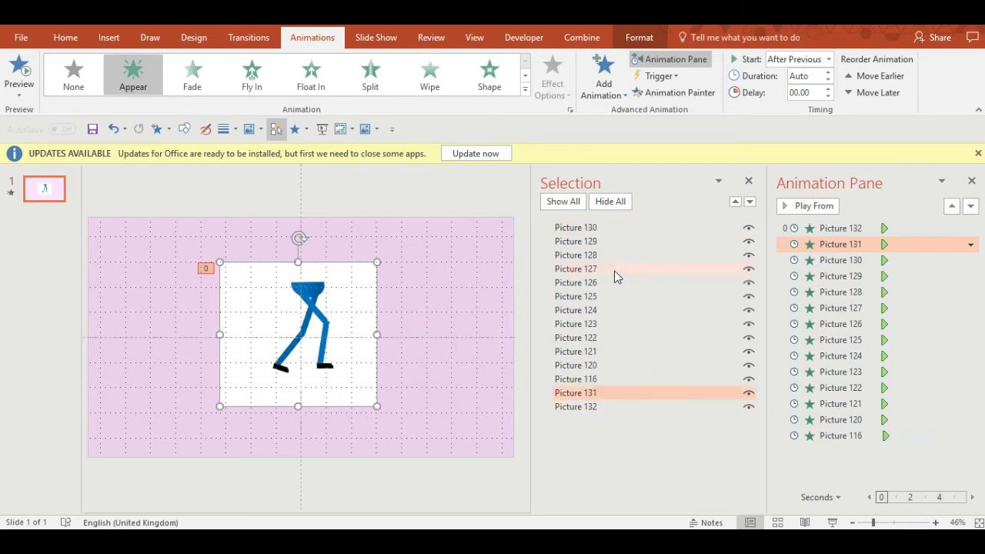
pyautogui.moveTo(602, 231); pyautogui.dragTo(598, 346)
pyautogui.moveTo(595, 227); pyautogui.dragTo(600, 347)
pyautogui.moveTo(598, 231); pyautogui.dragTo(600, 312)
pyautogui.moveTo(606, 304); pyautogui.dragTo(606, 303)
pyautogui.moveTo(577, 231); pyautogui.dragTo(600, 279)
pyautogui.moveTo(577, 231); pyautogui.dragTo(600, 254)
# - Set the delay of all the Appear animations to 0.10 seconds and preview the reordered sequence
pyautogui.click(833, 440)
pyautogui.hotkey('ctrl', 'a')
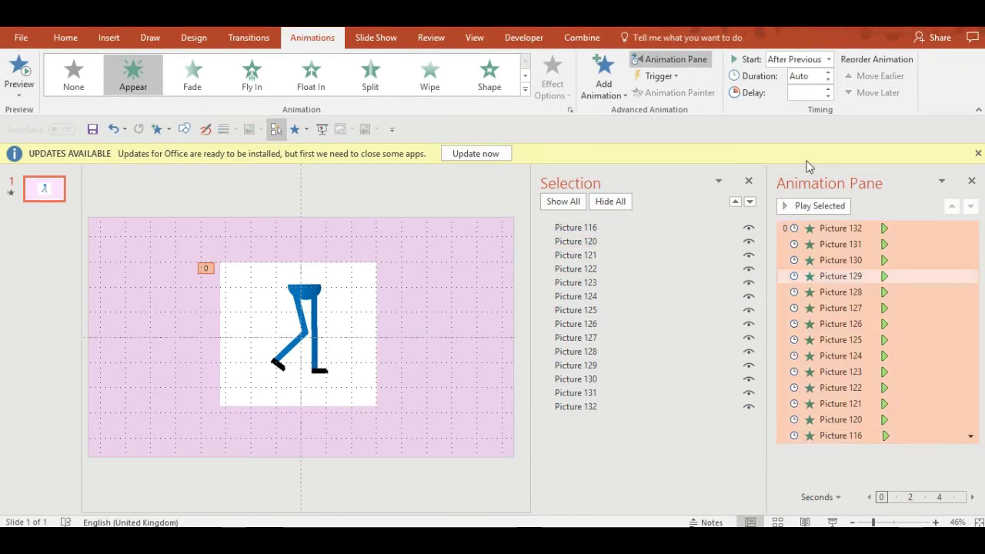
pyautogui.click(817, 91)
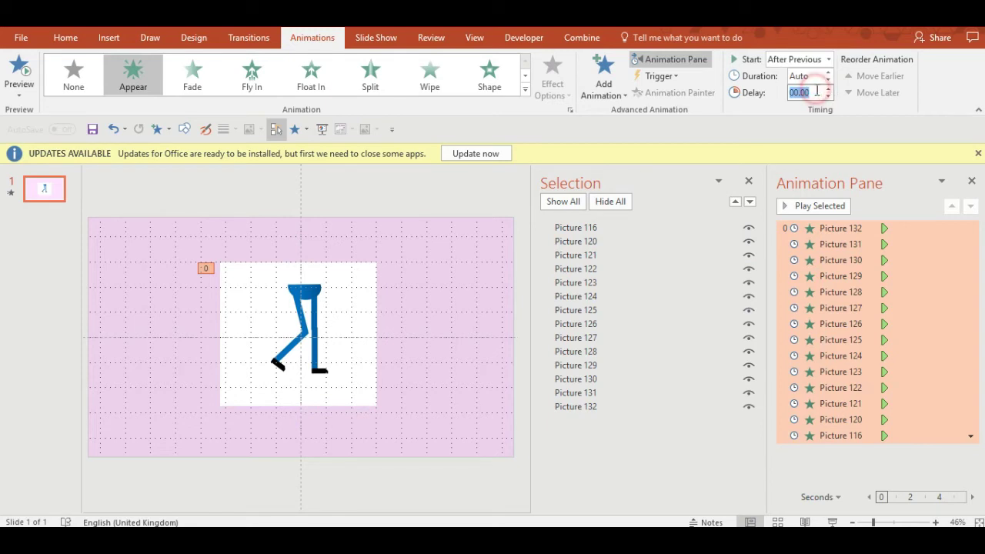
pyautogui.moveTo(814, 90); pyautogui.dragTo(803, 89)
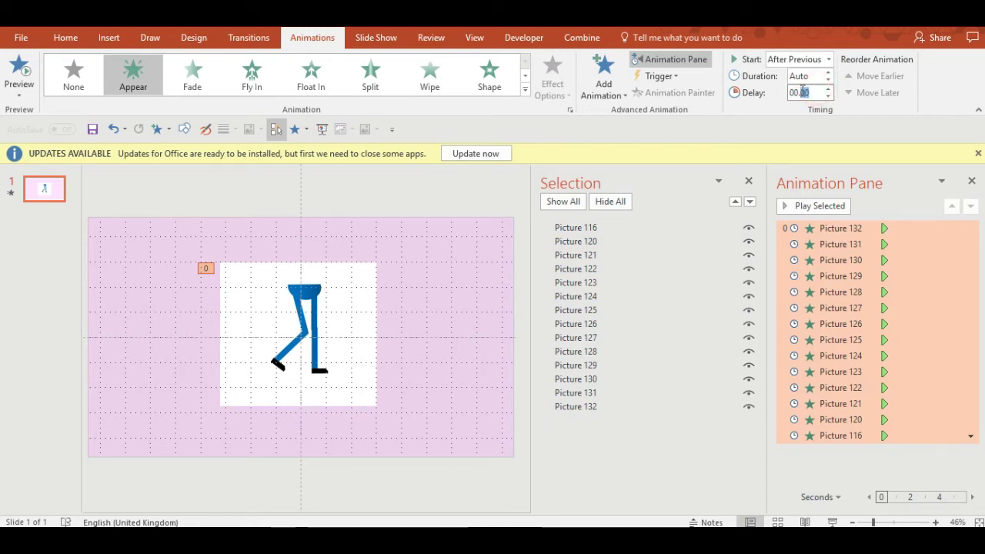
pyautogui.press('Return')
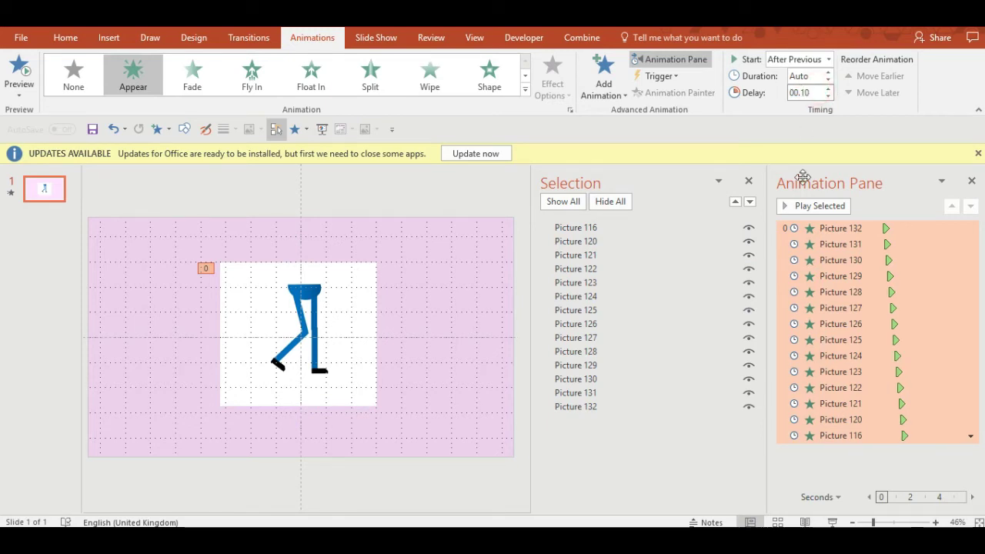
pyautogui.click(812, 206)
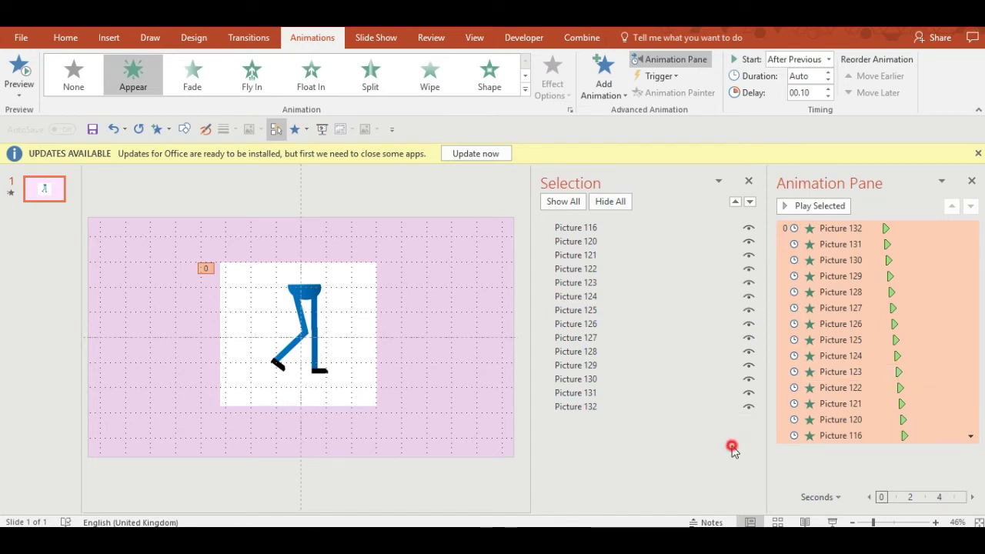
# - Duplicate all the animated pictures and align the copies exactly over the originals
pyautogui.click(580, 406)
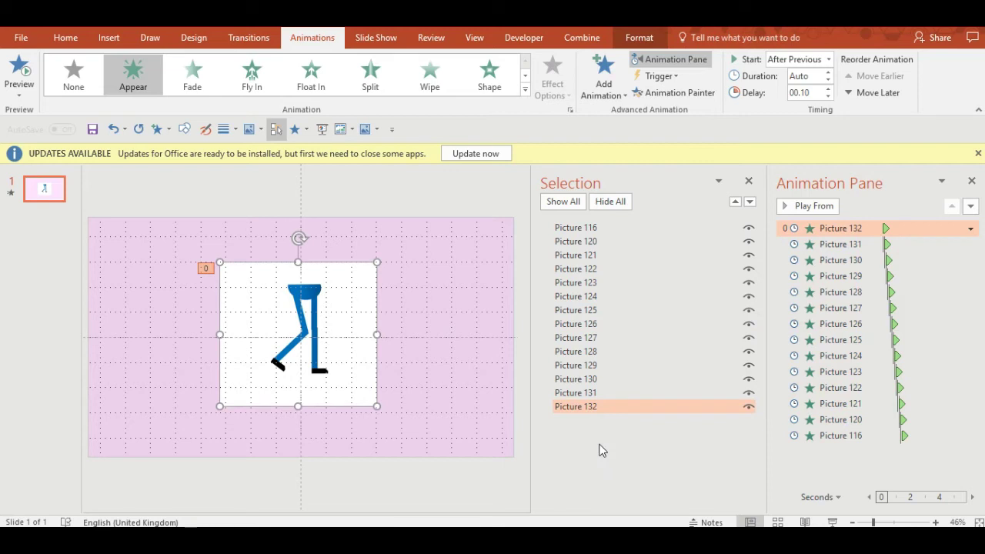
pyautogui.hotkey('ctrl', 'a')
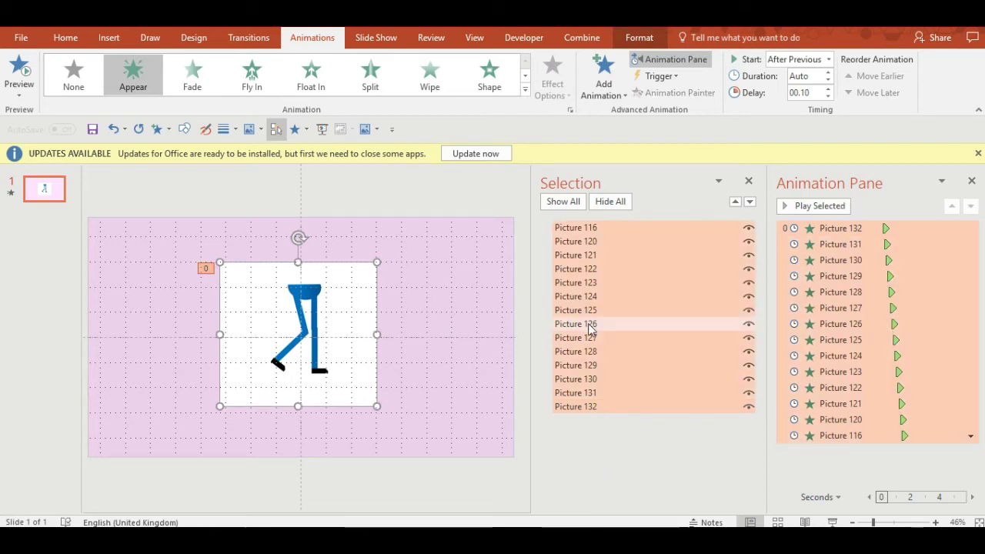
pyautogui.hotkey('ctrl', 'd')
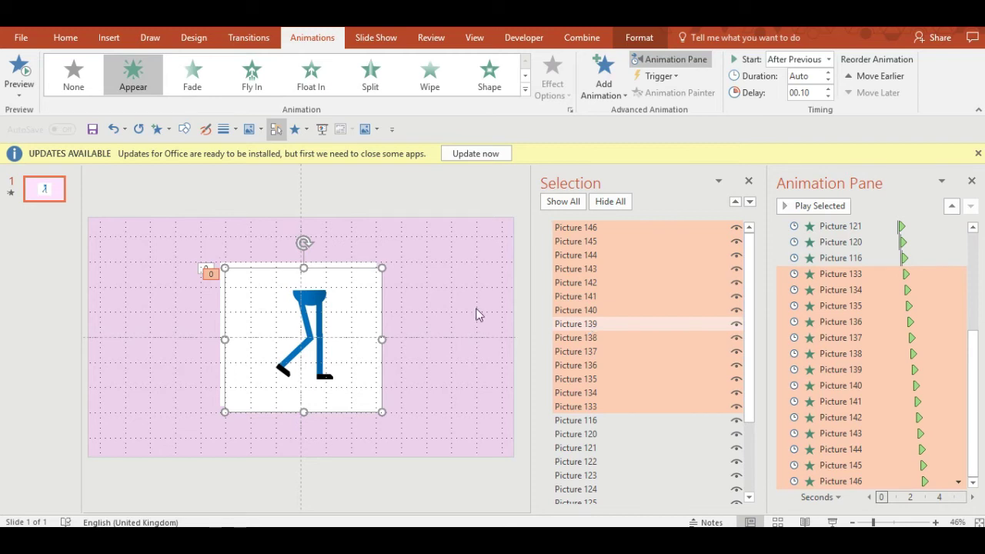
pyautogui.moveTo(357, 282); pyautogui.dragTo(347, 281)
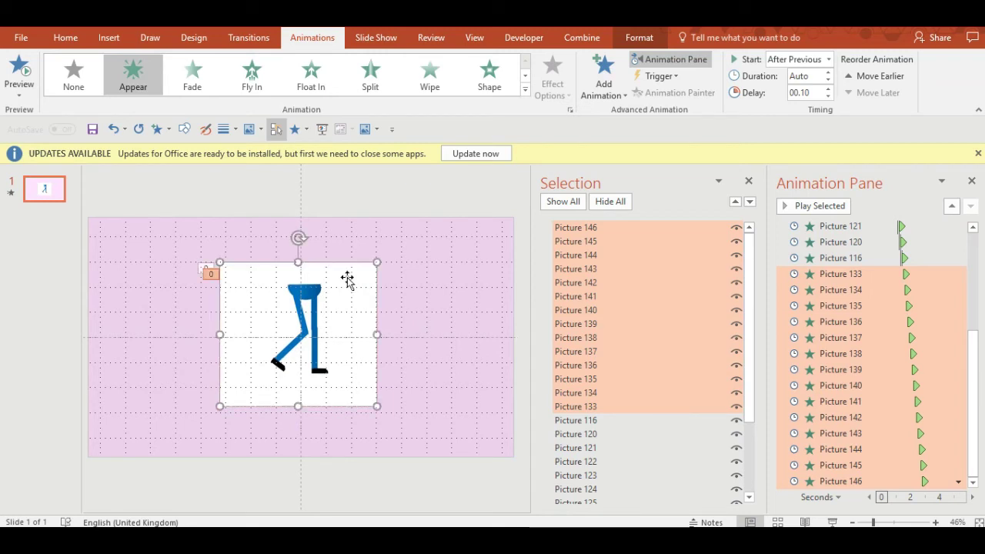
# - Deselect the duplicated pictures and preview the complete animation sequence
pyautogui.click(675, 204)
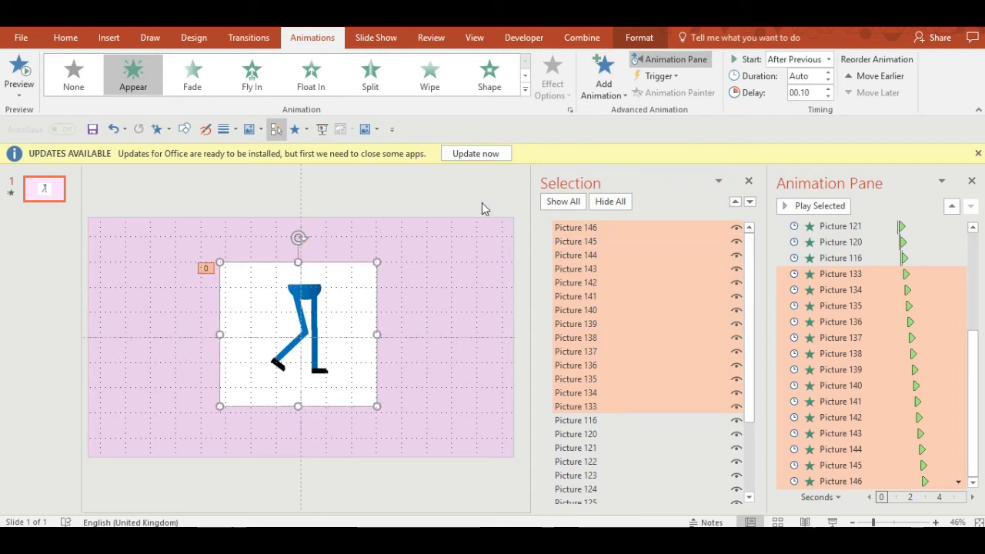
pyautogui.click(484, 203)
pyautogui.click(805, 210)
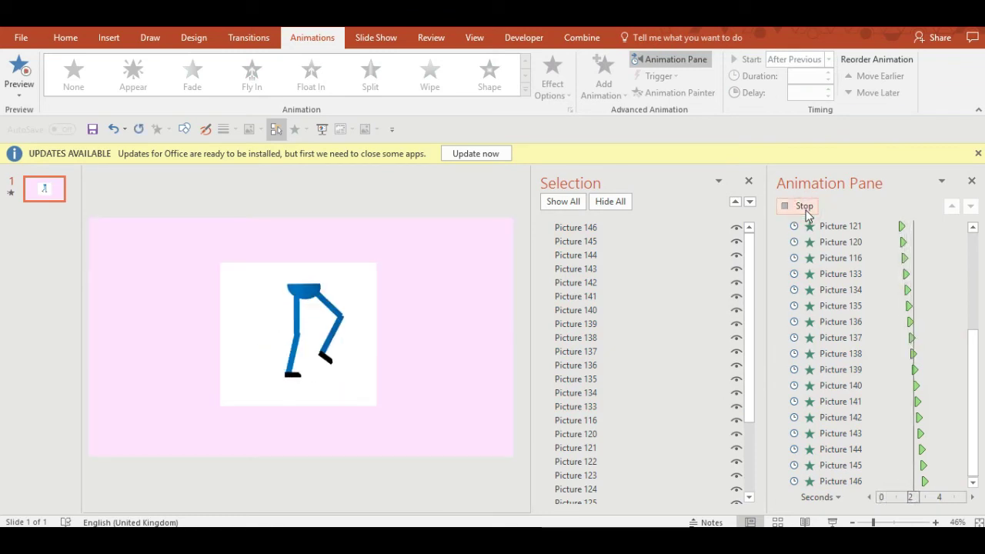
# - Duplicate the whole picture set again, aligning the copies exactly over the originals, and play the extended sequence
pyautogui.hotkey('ctrl', 'a')
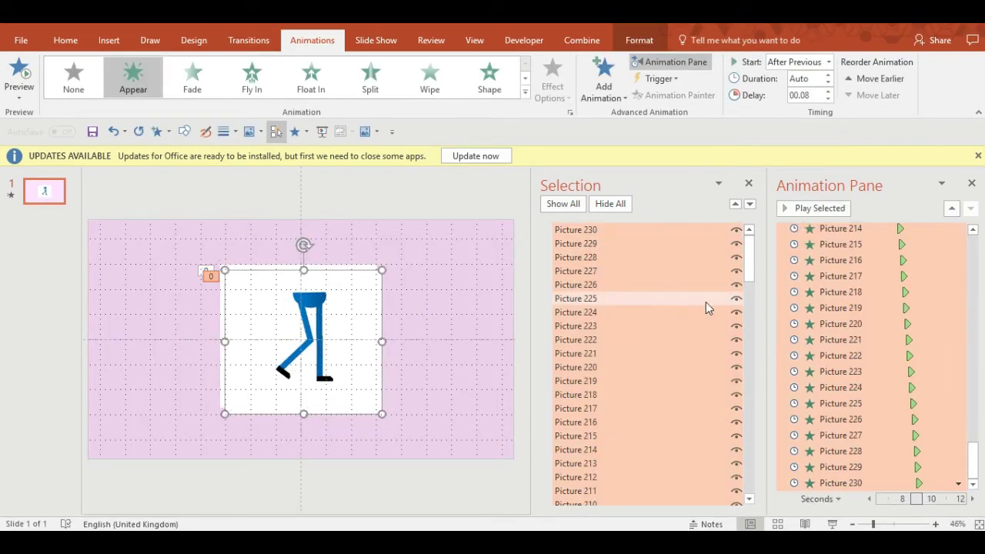
pyautogui.click(355, 313)
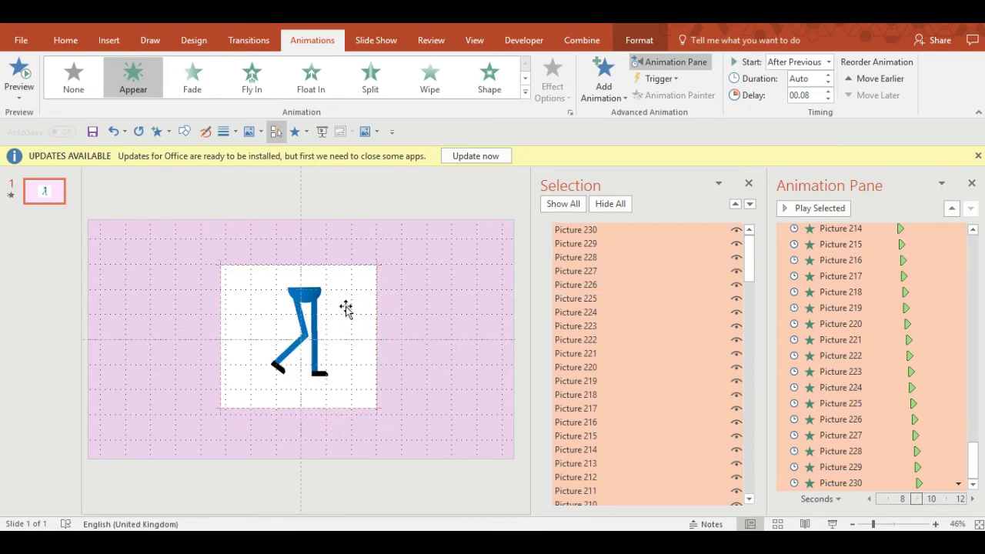
pyautogui.click(457, 277)
pyautogui.click(463, 263)
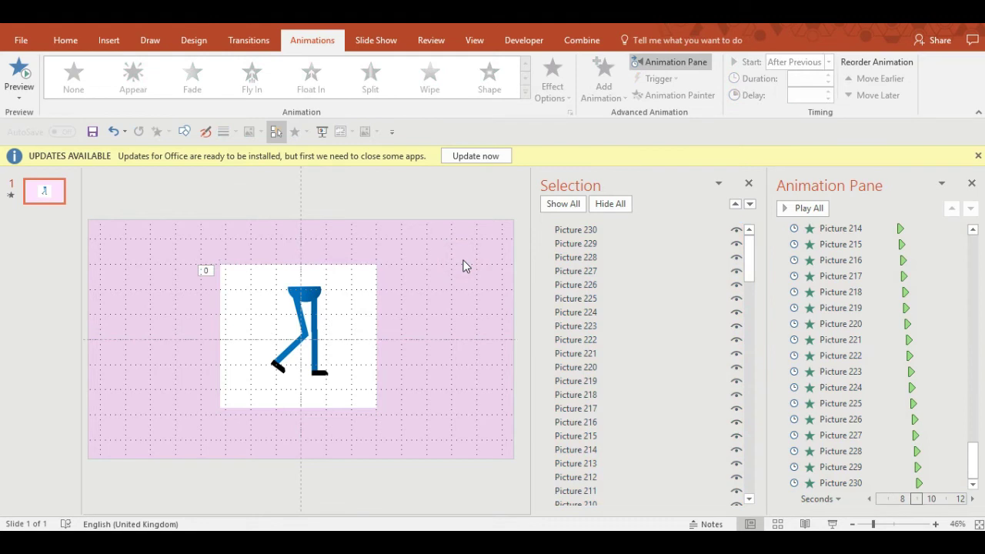
pyautogui.click(816, 210)
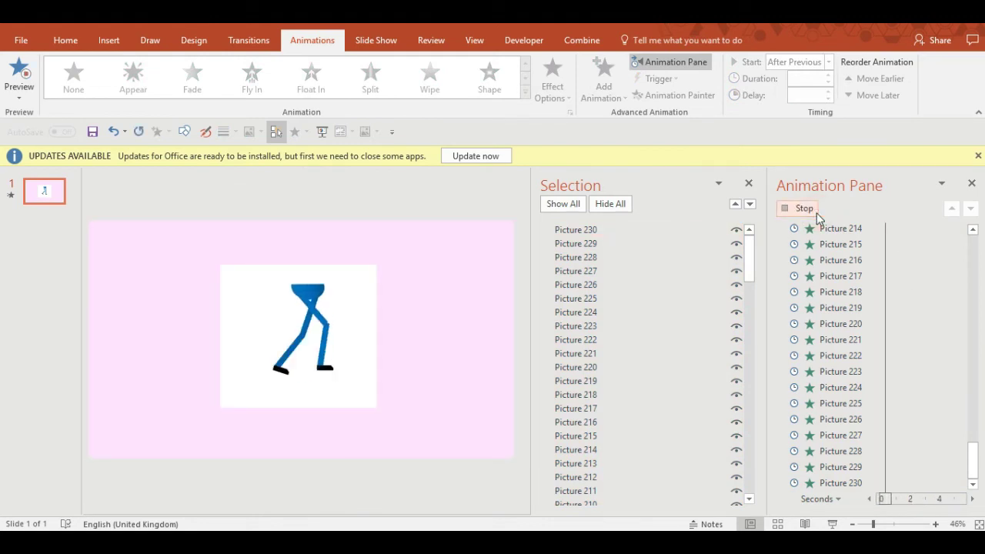